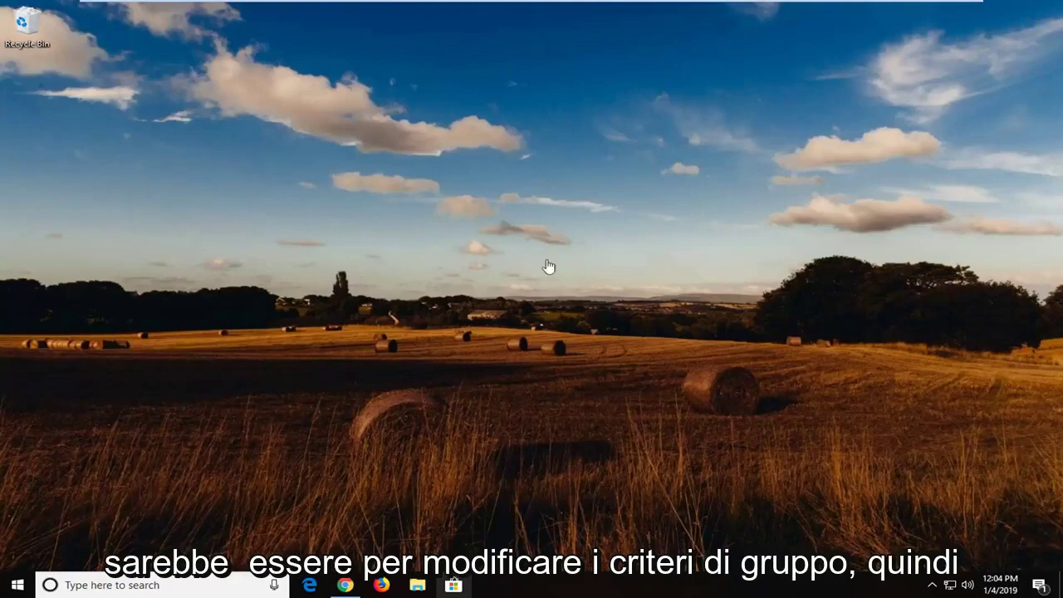
Step: Search the Start menu for 'group policy' and launch the Edit group policy result
click(17, 586)
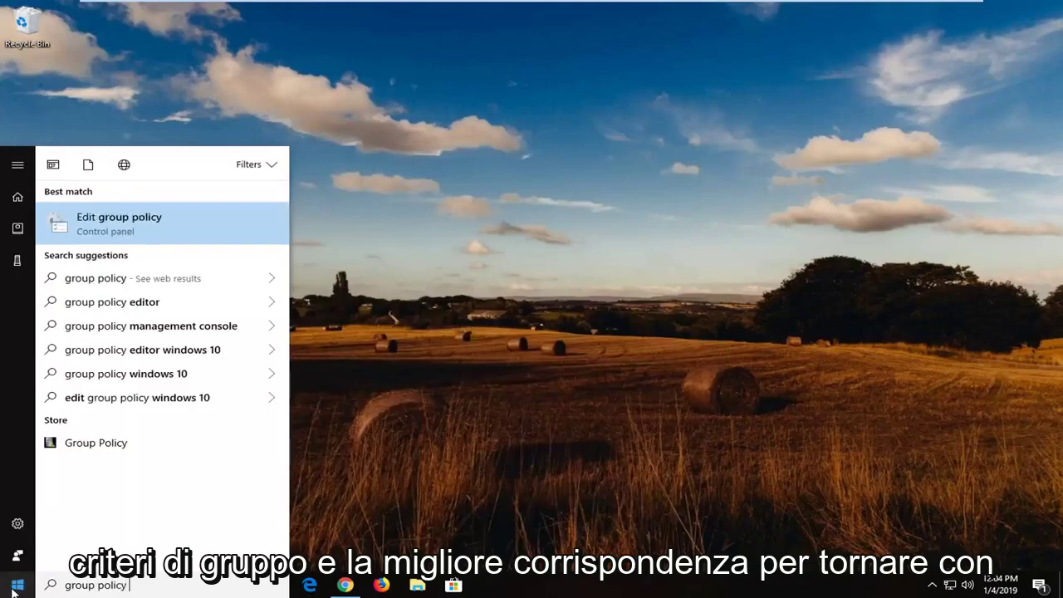
click(125, 223)
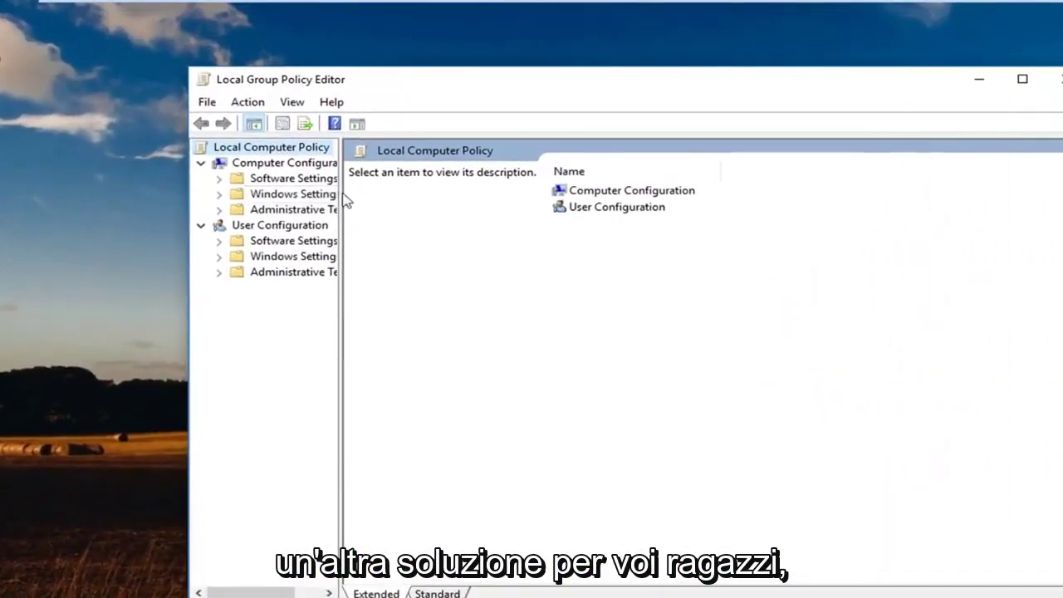
Step: Widen the tree, expand Computer Configuration > Administrative Templates, collapse User Configuration, and select Windows Components
drag(344, 193, 440, 194)
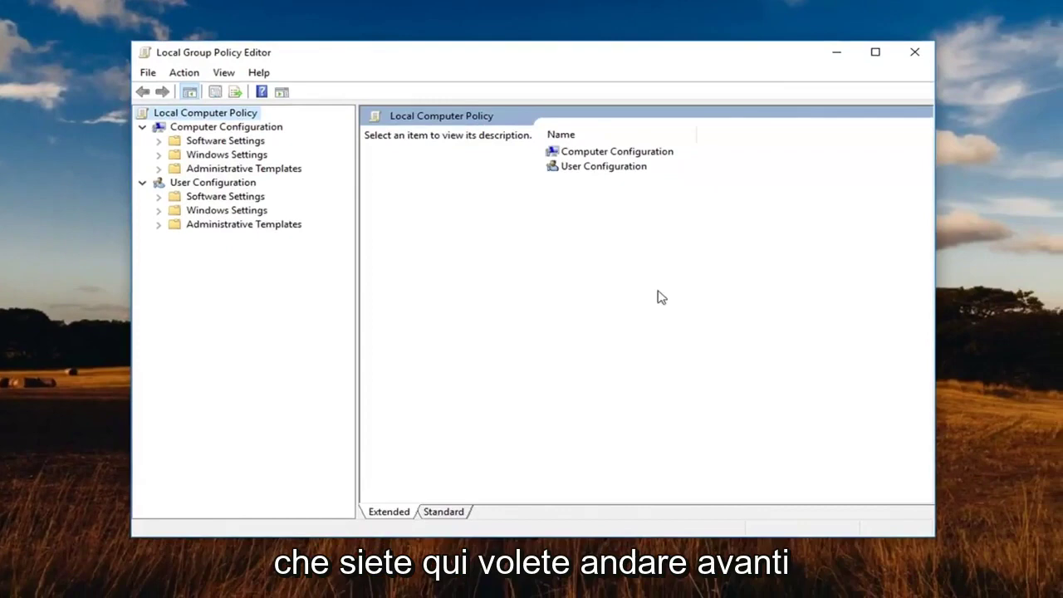
click(211, 126)
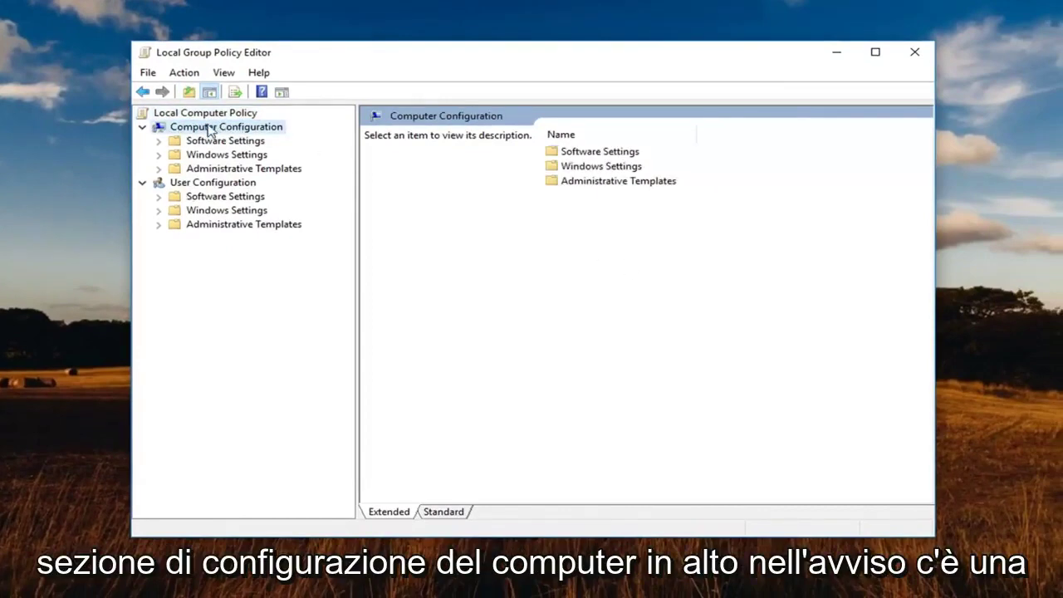
click(193, 182)
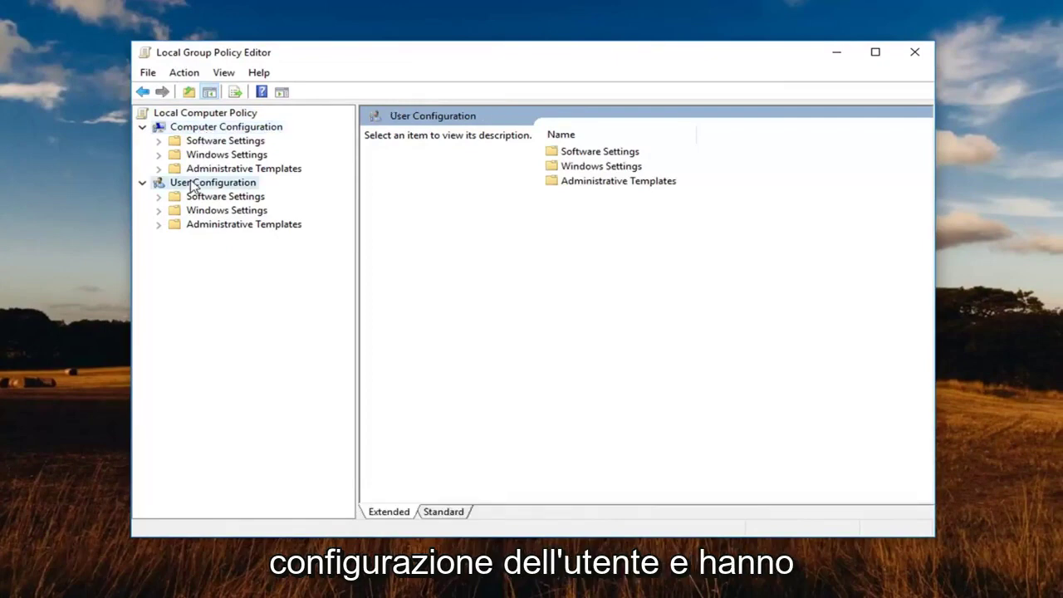
click(206, 224)
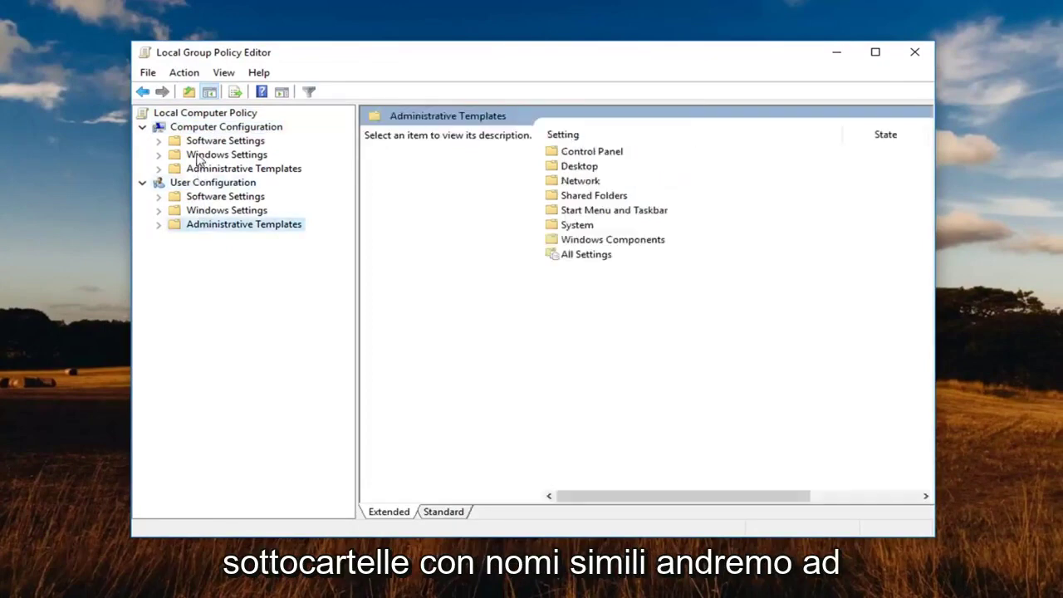
click(196, 141)
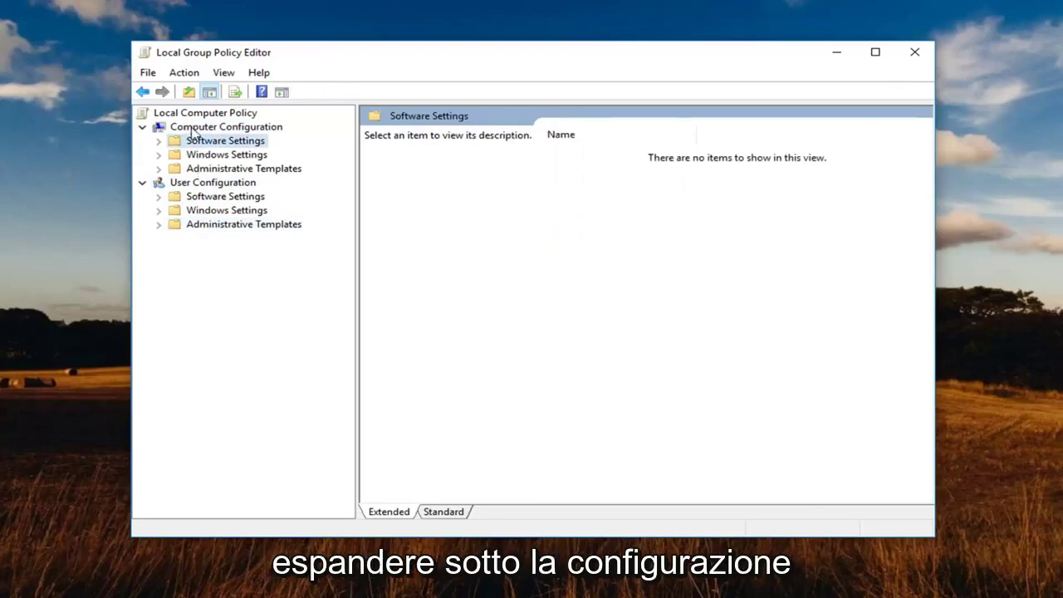
click(203, 169)
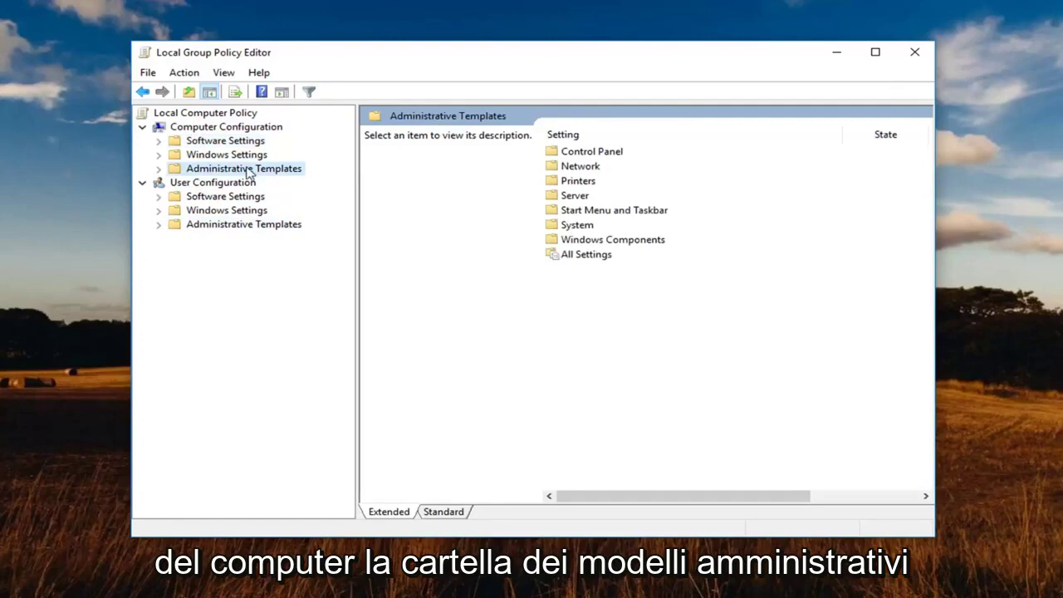
click(159, 170)
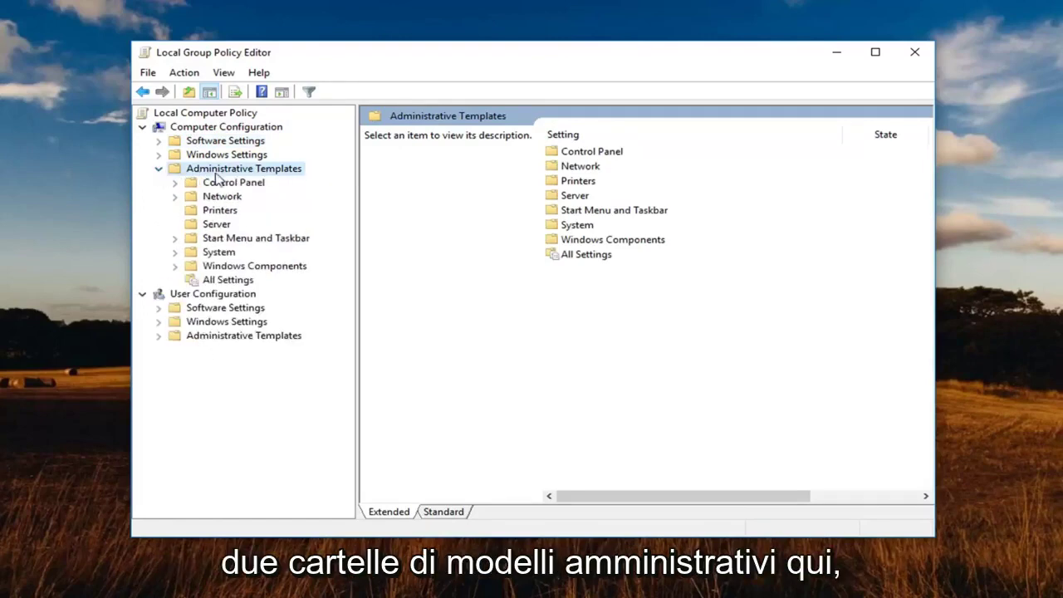
click(144, 295)
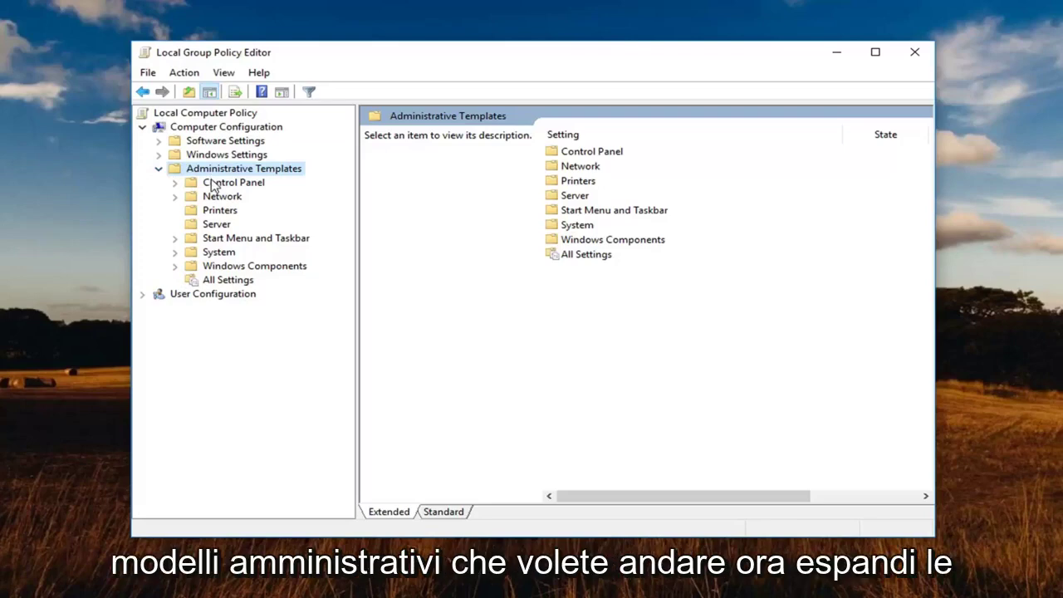
click(203, 267)
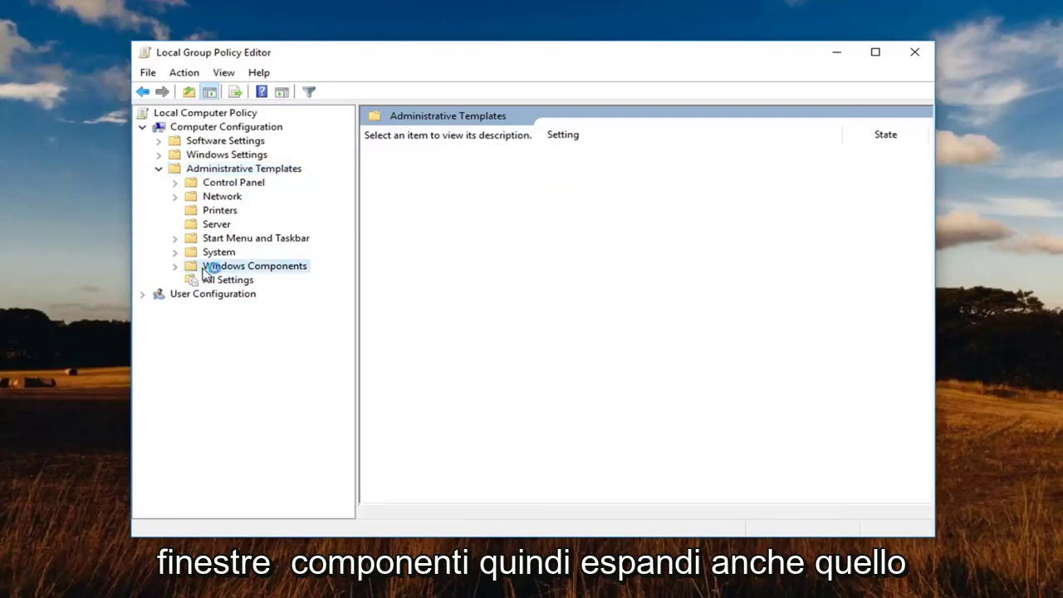
Step: Expand Windows Components, show the Windows Defender Antivirus policies, and enlarge the panes and window
click(175, 266)
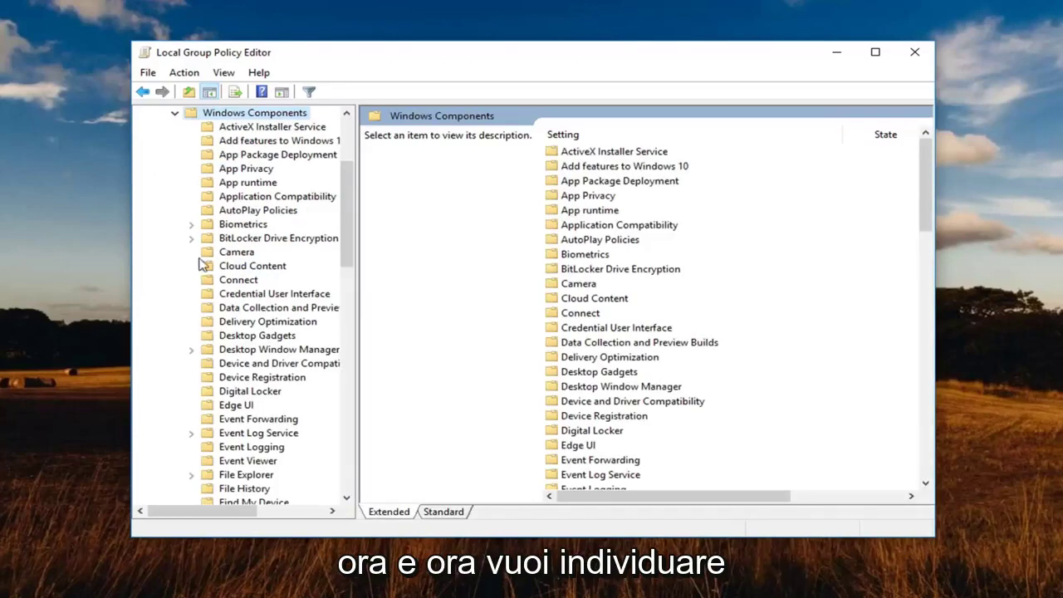
scroll(274, 278, down, 7)
scroll(270, 283, down, 8)
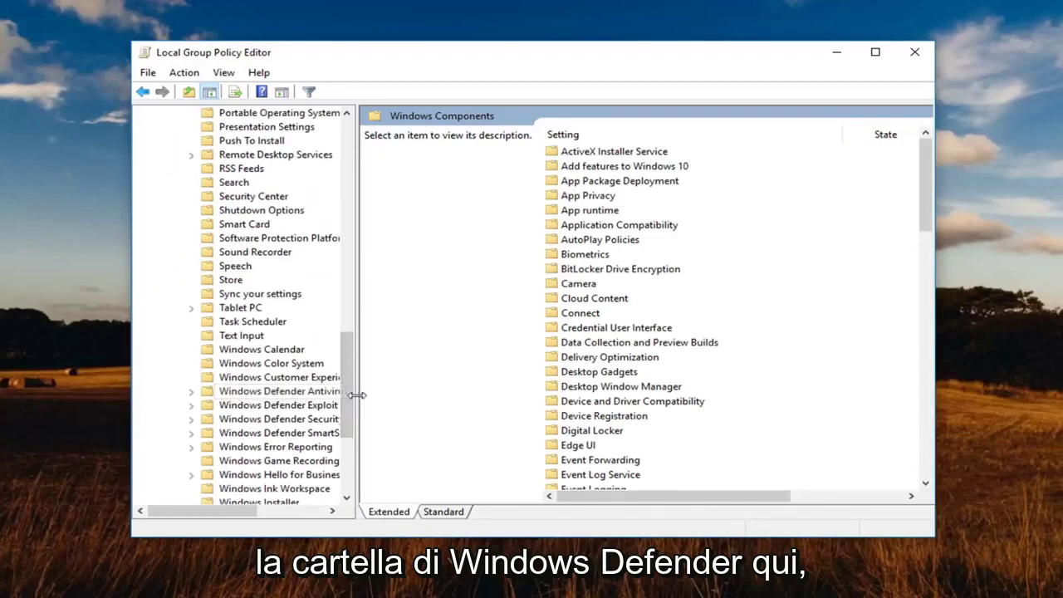
drag(357, 395, 463, 395)
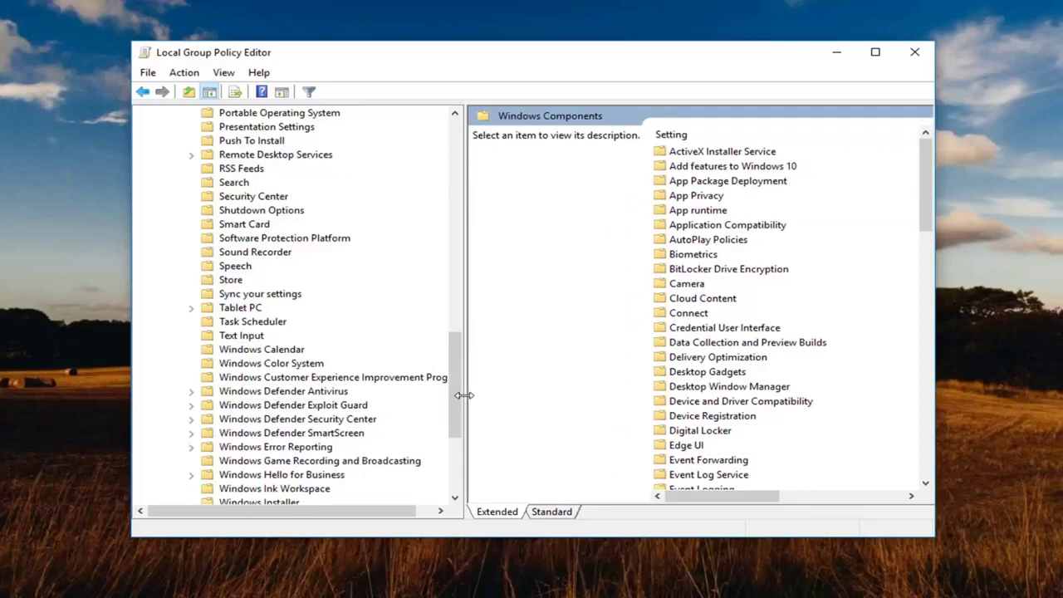
click(282, 391)
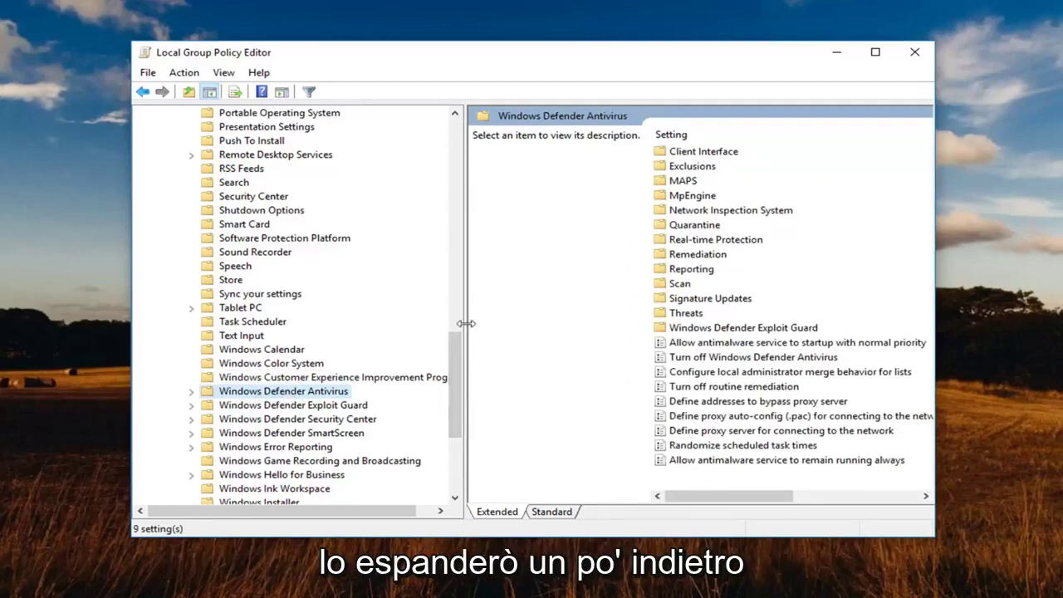
drag(464, 322, 443, 322)
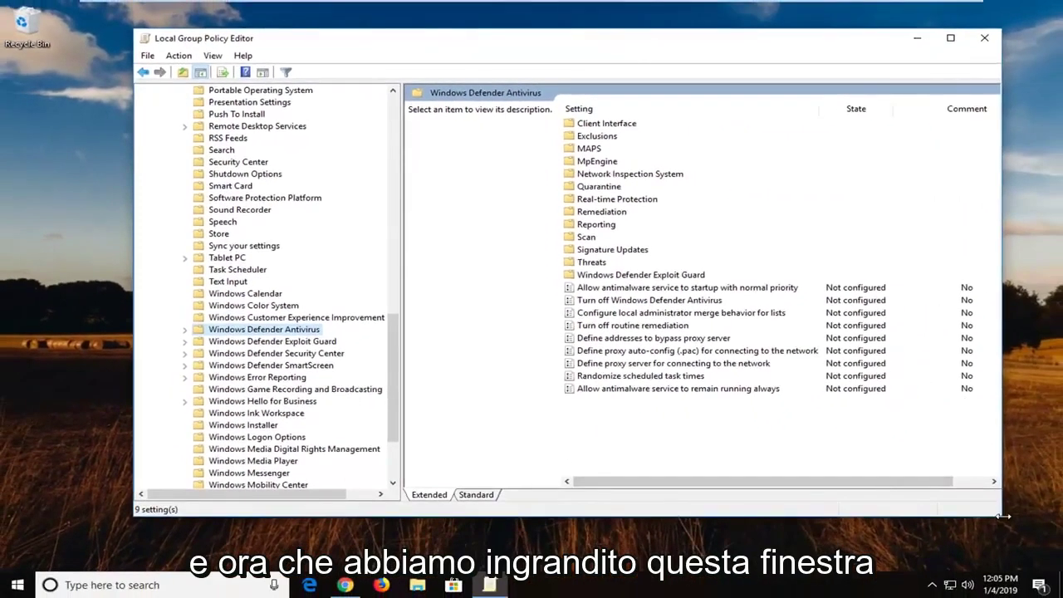
drag(1003, 520, 1059, 545)
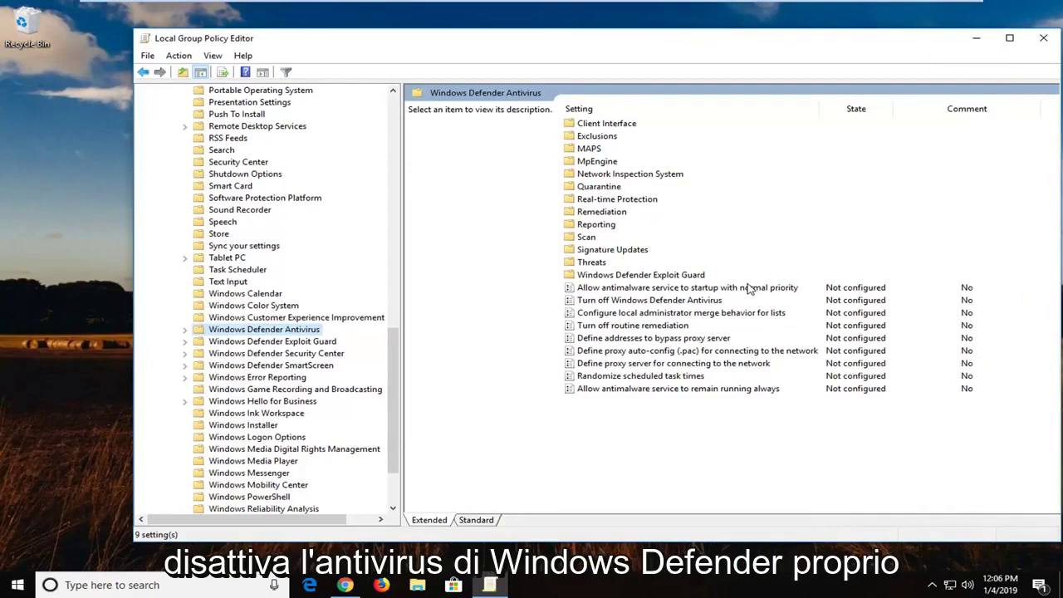
Step: Set 'Turn off Windows Defender Antivirus' to Disabled and apply it
click(662, 302)
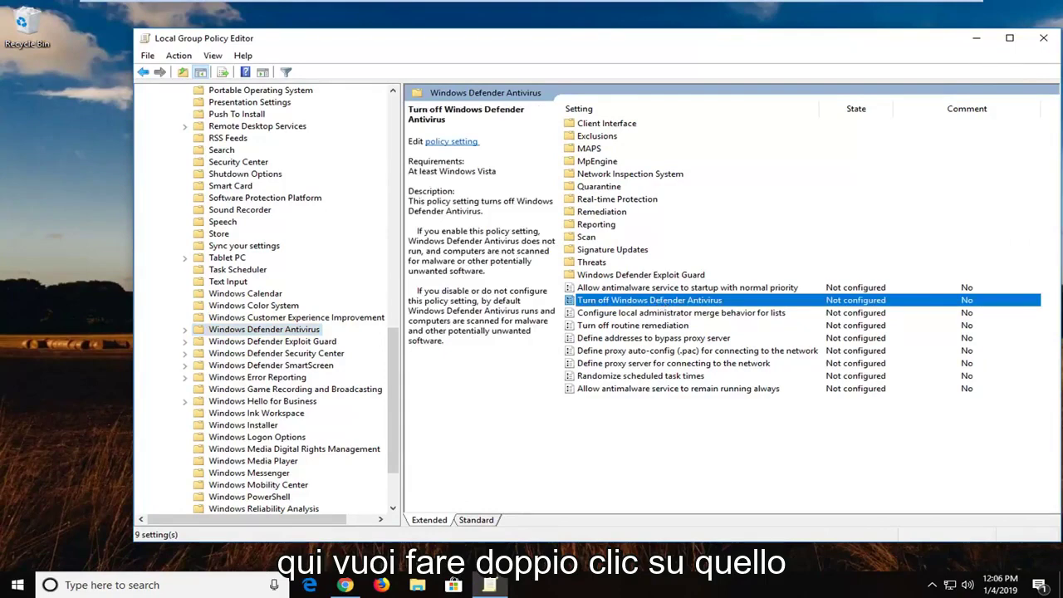
double_click(663, 299)
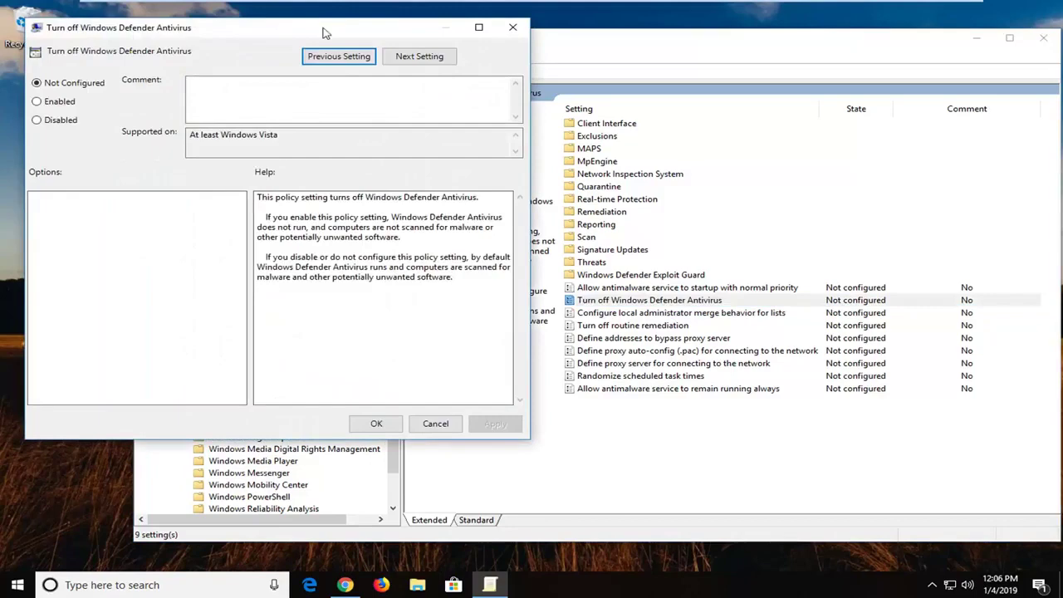
drag(323, 33, 635, 81)
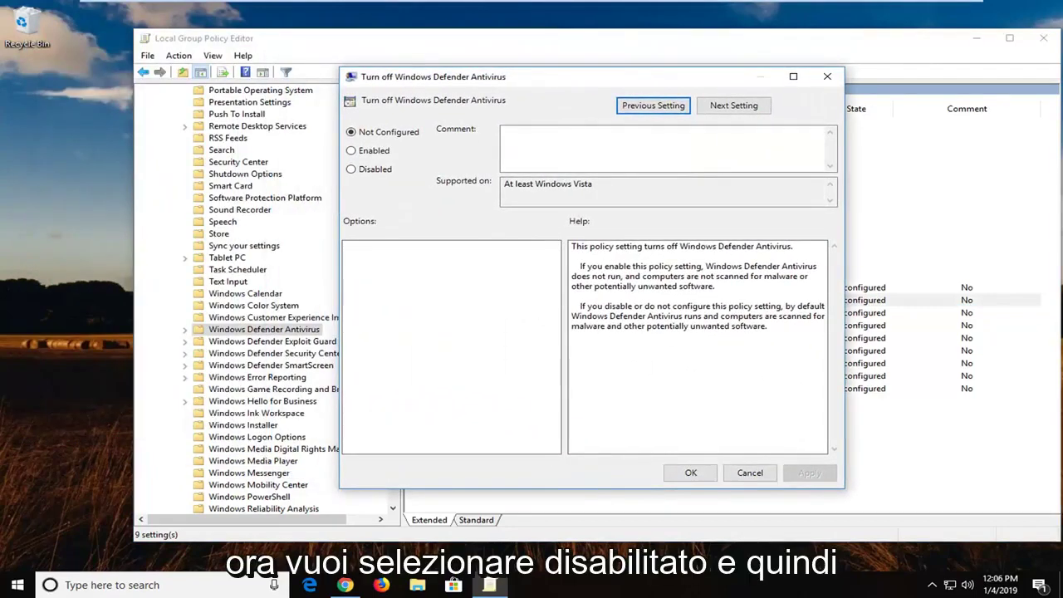
click(352, 169)
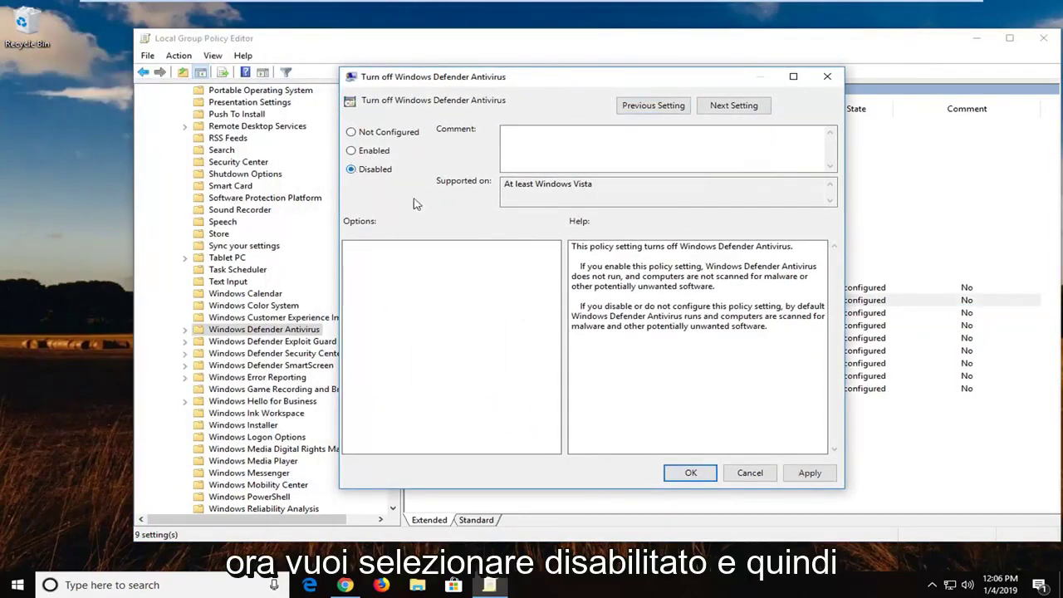
click(804, 474)
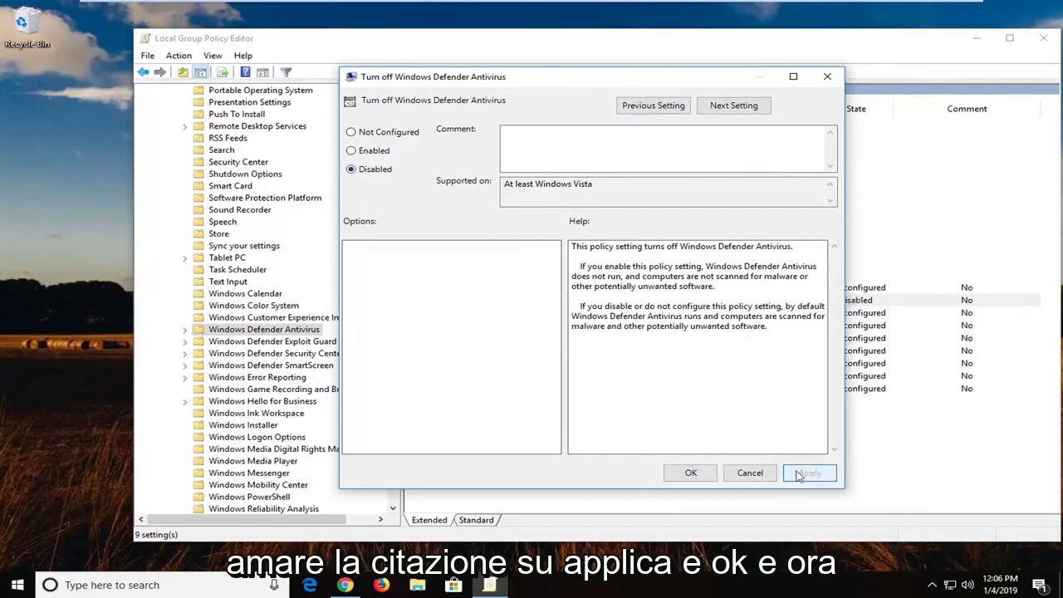
click(690, 472)
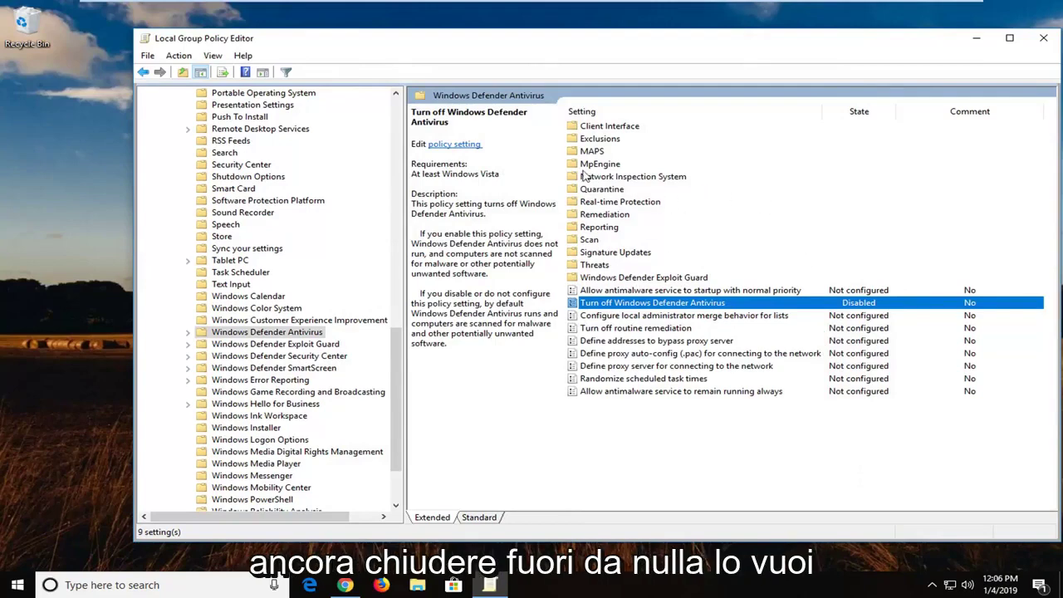
Step: Open the Client Interface folder and the 'Enable headless UI mode' policy settings
click(606, 127)
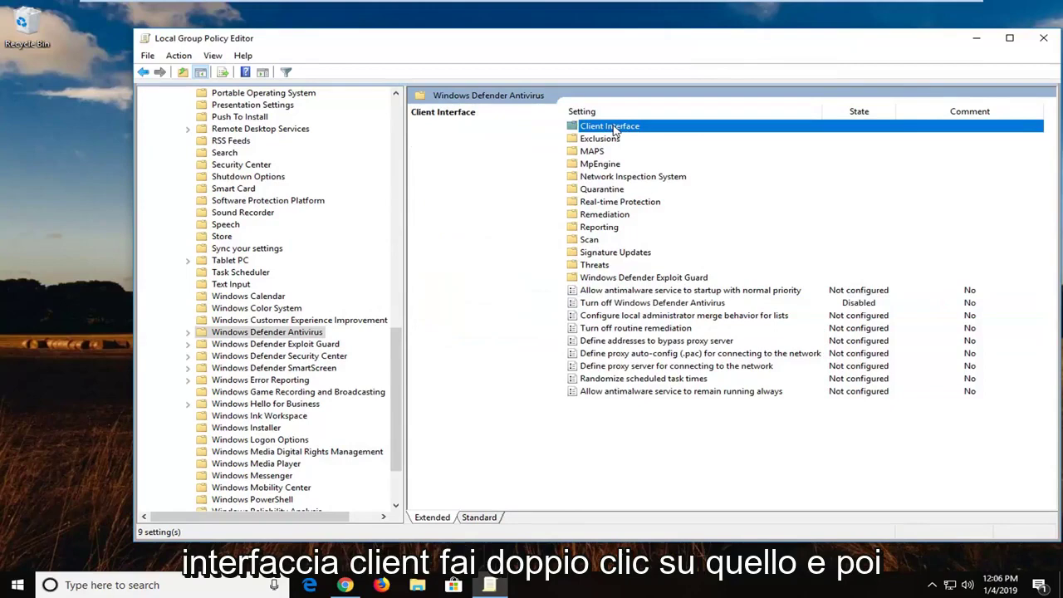
double_click(613, 129)
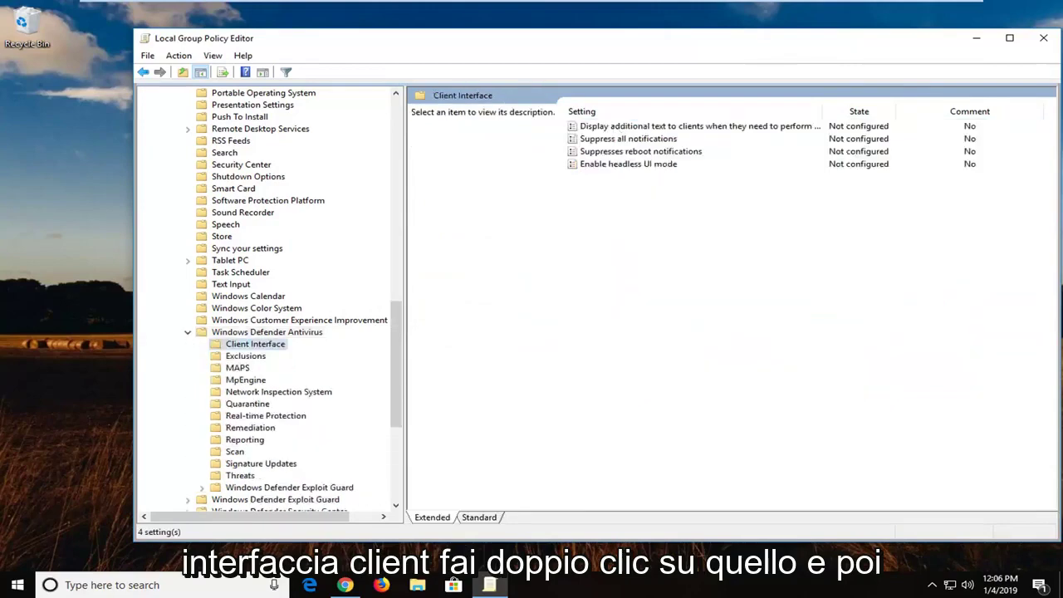
double_click(610, 165)
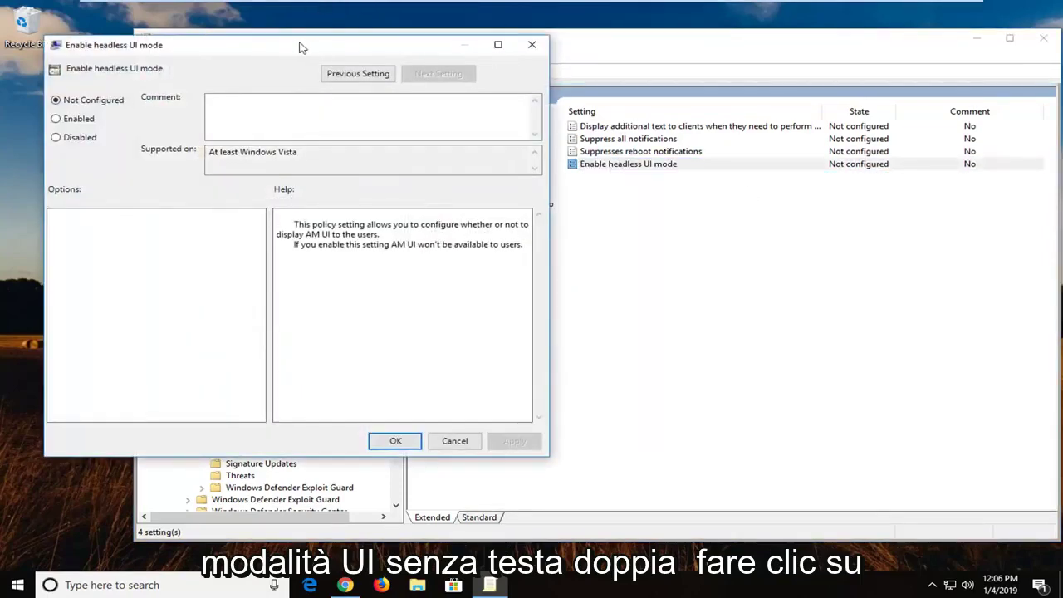
Step: Set 'Enable headless UI mode' to Disabled and apply it
drag(299, 42, 638, 73)
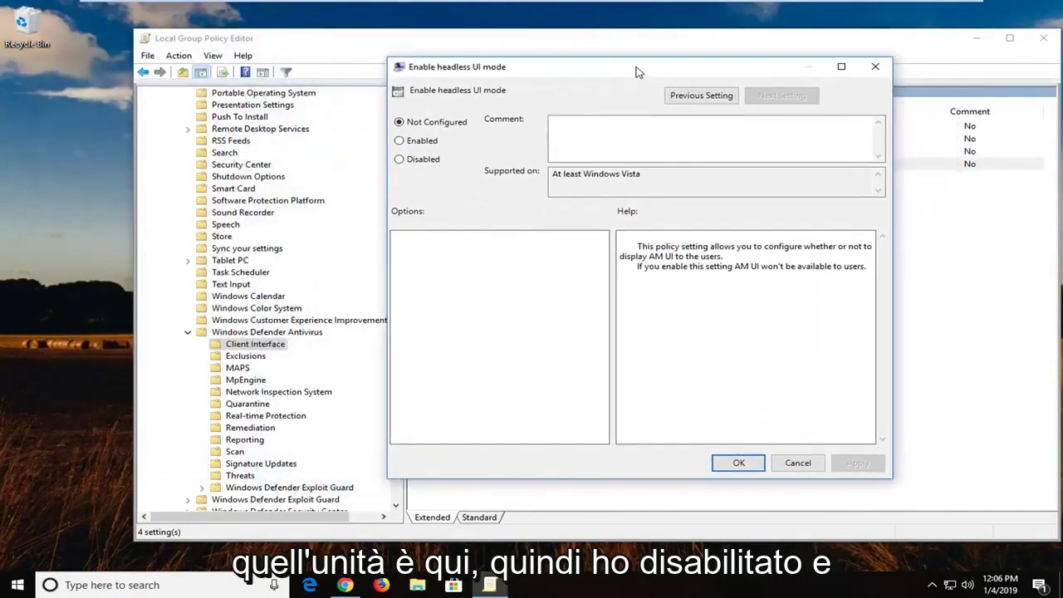
click(426, 166)
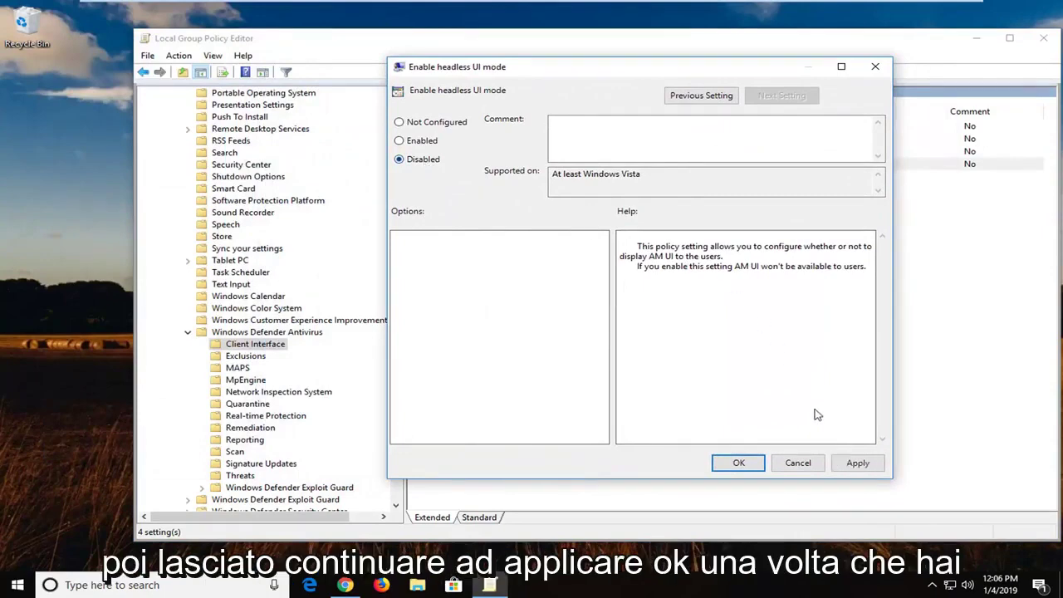
click(855, 462)
click(737, 463)
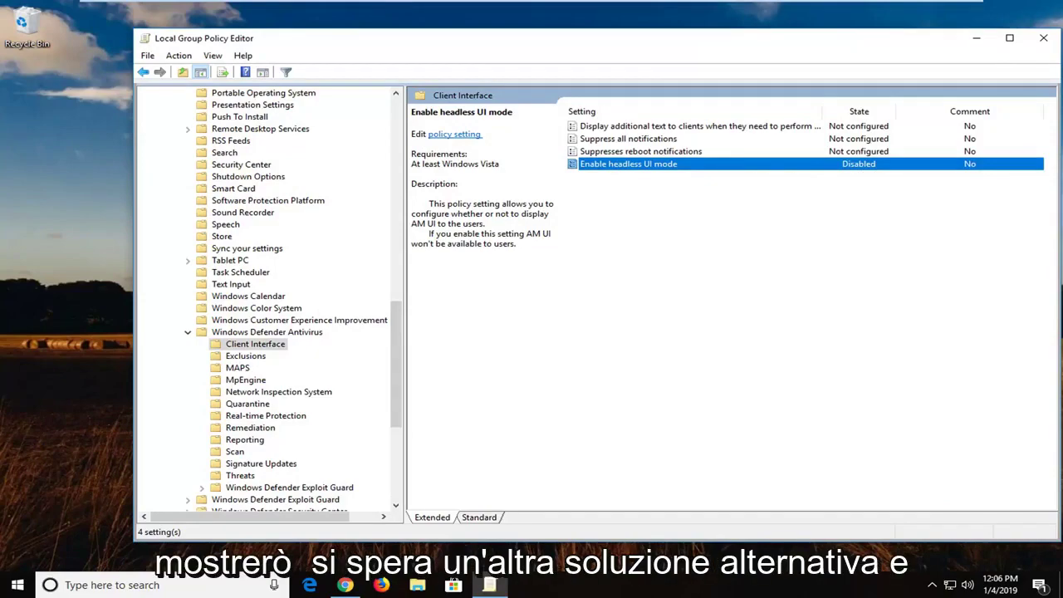
Step: Close the Group Policy Editor and run the 'cmd' Command Prompt result as administrator
click(1043, 37)
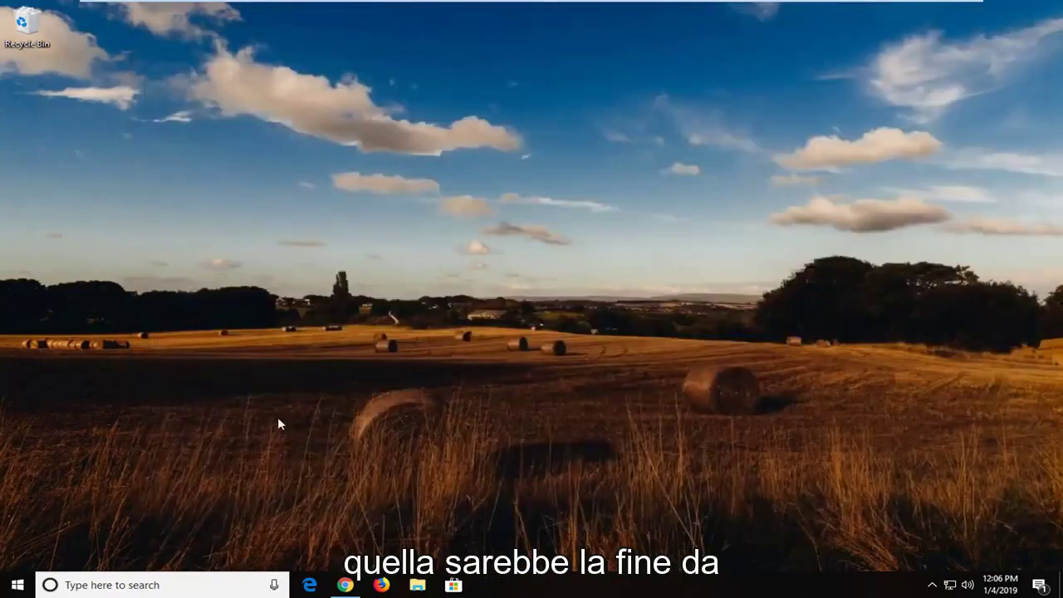
click(18, 584)
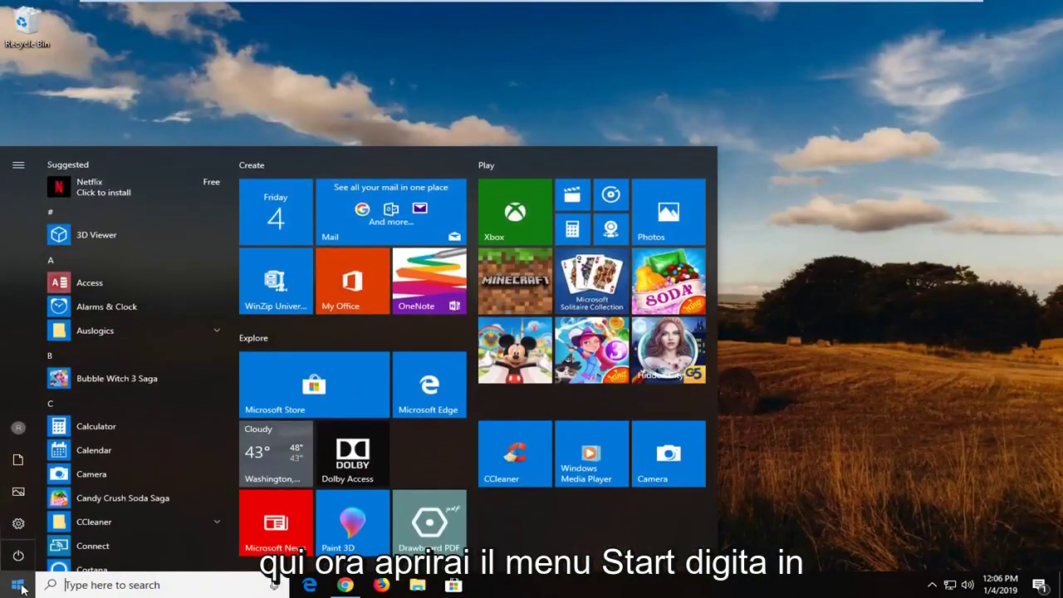
text(cmd)
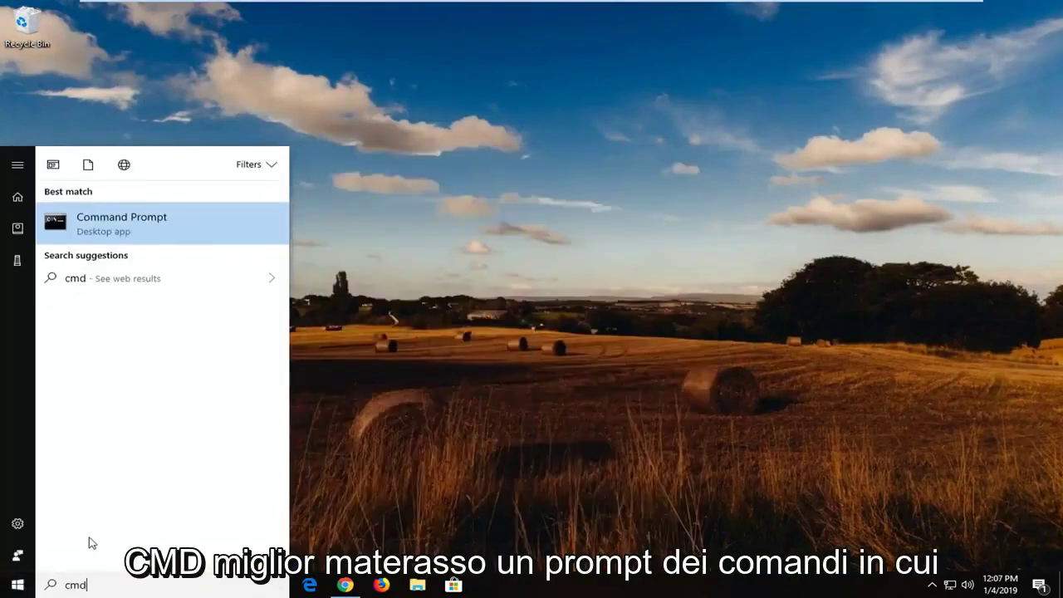
right_click(137, 219)
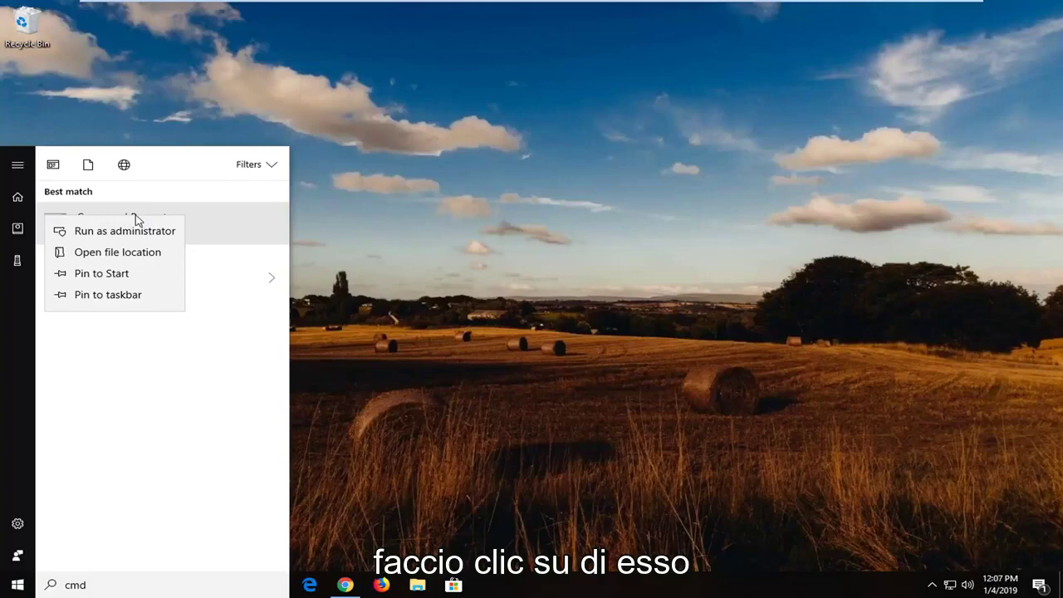
click(124, 233)
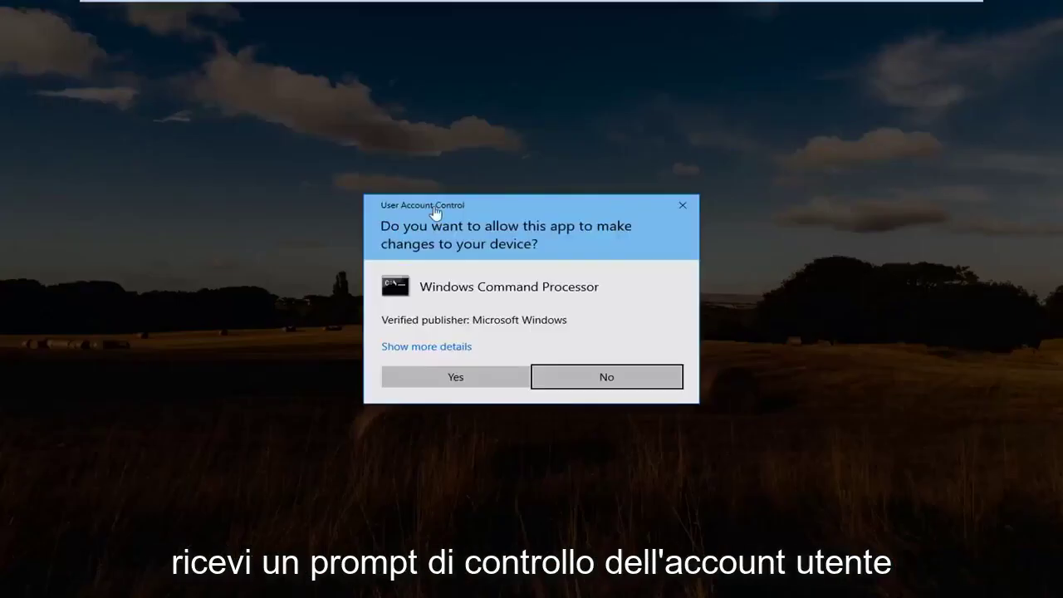
Step: Approve the User Account Control prompt to open the Administrator Command Prompt
click(462, 376)
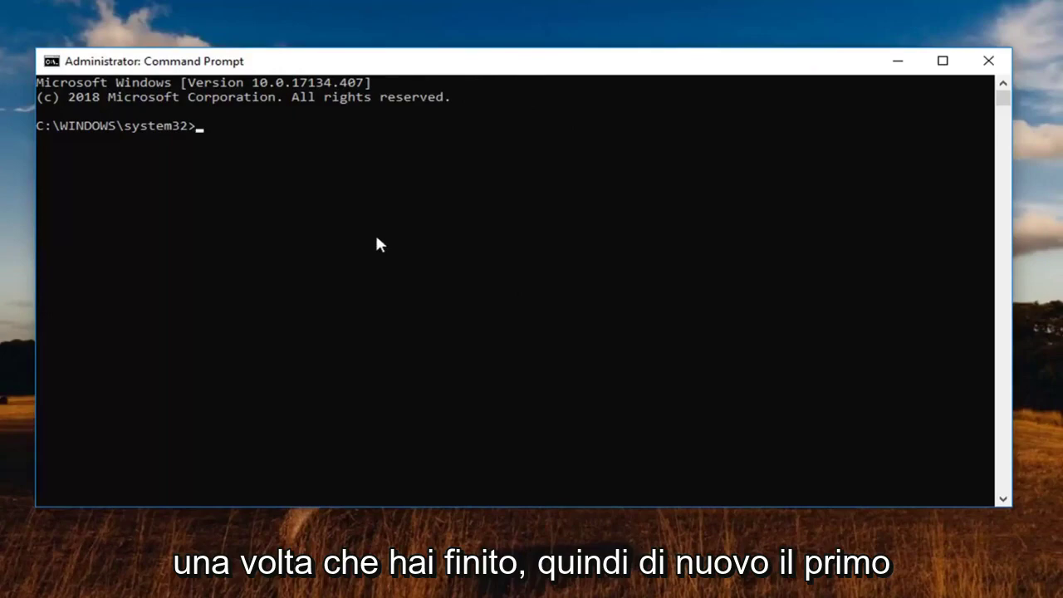
Step: Paste and run 'net user administrator /active:yes', then close the Command Prompt
right_click(440, 67)
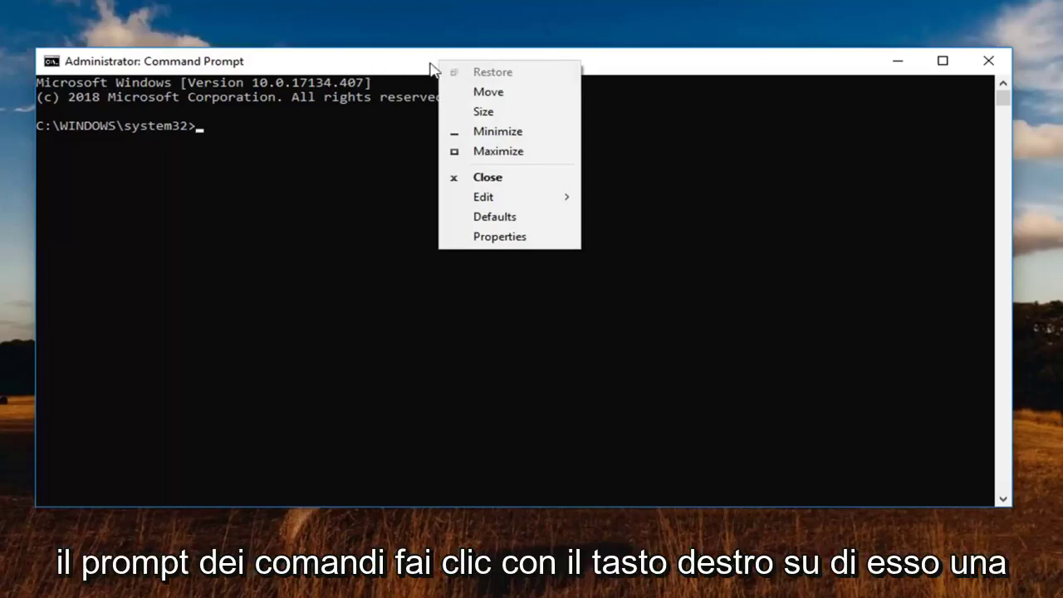
click(506, 199)
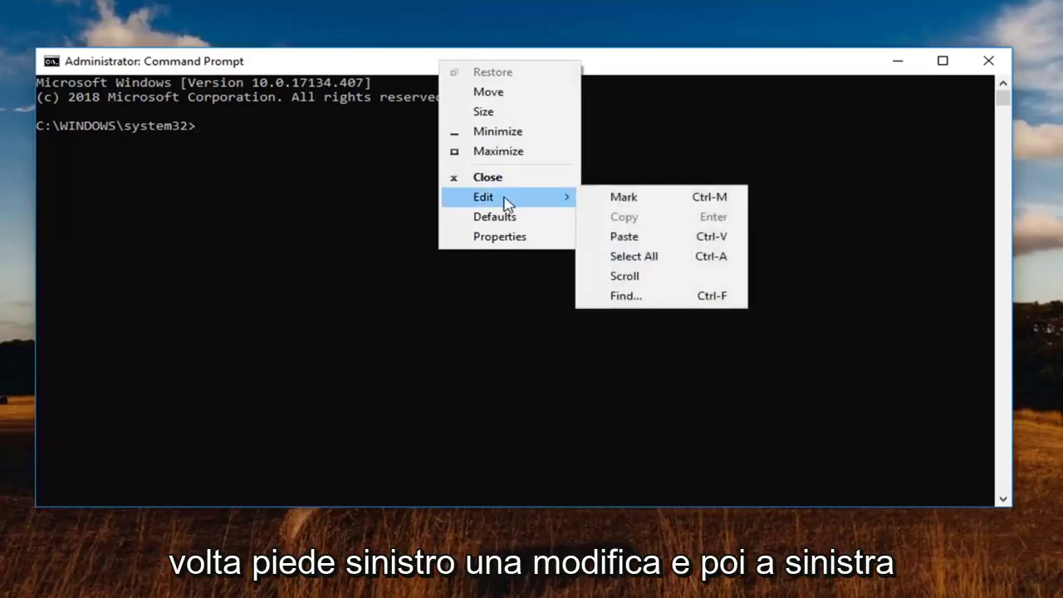
click(624, 237)
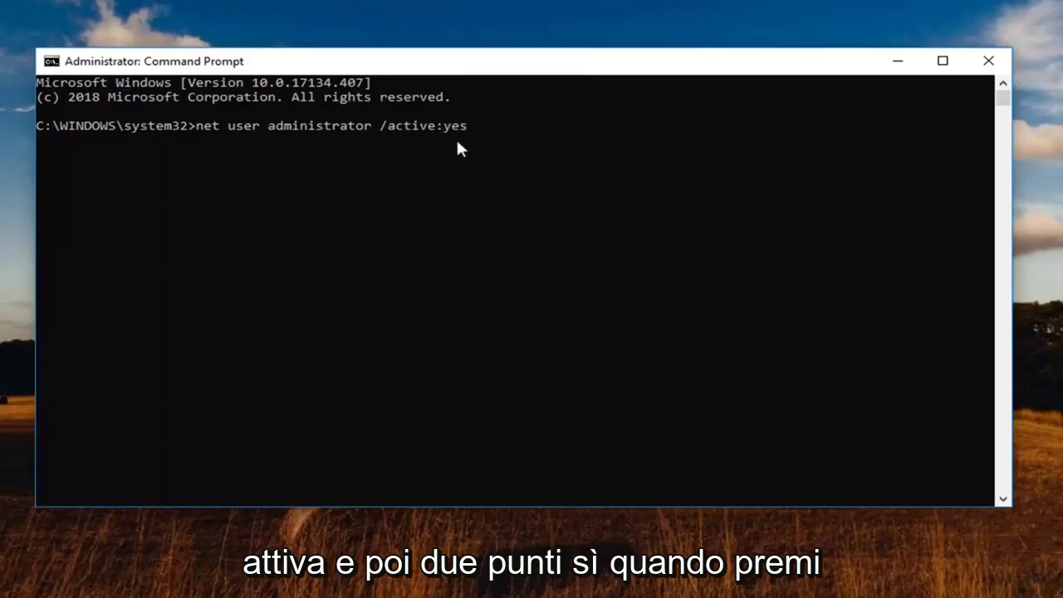
key(Return)
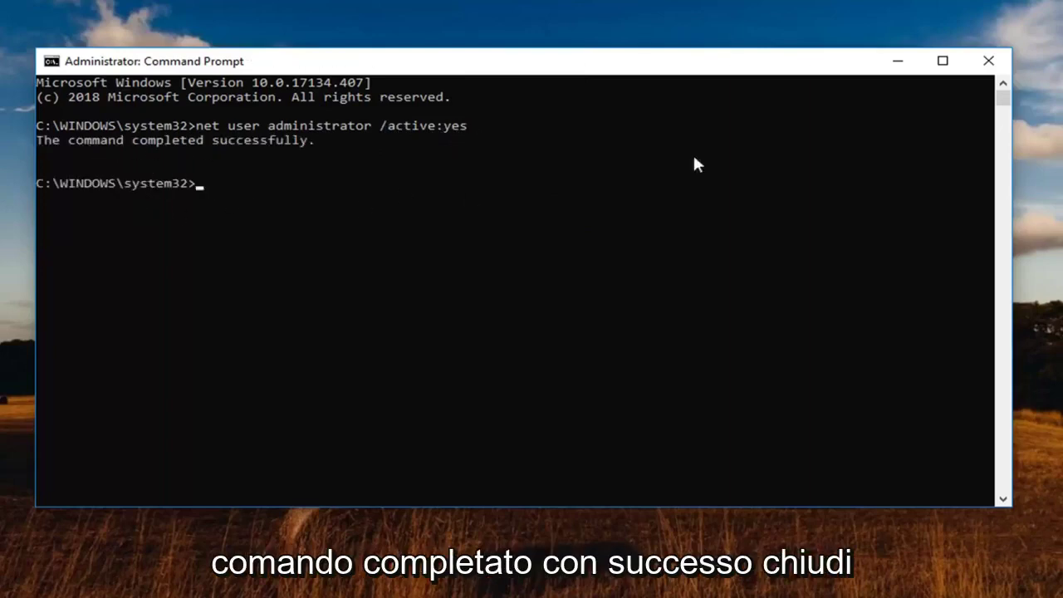
click(985, 61)
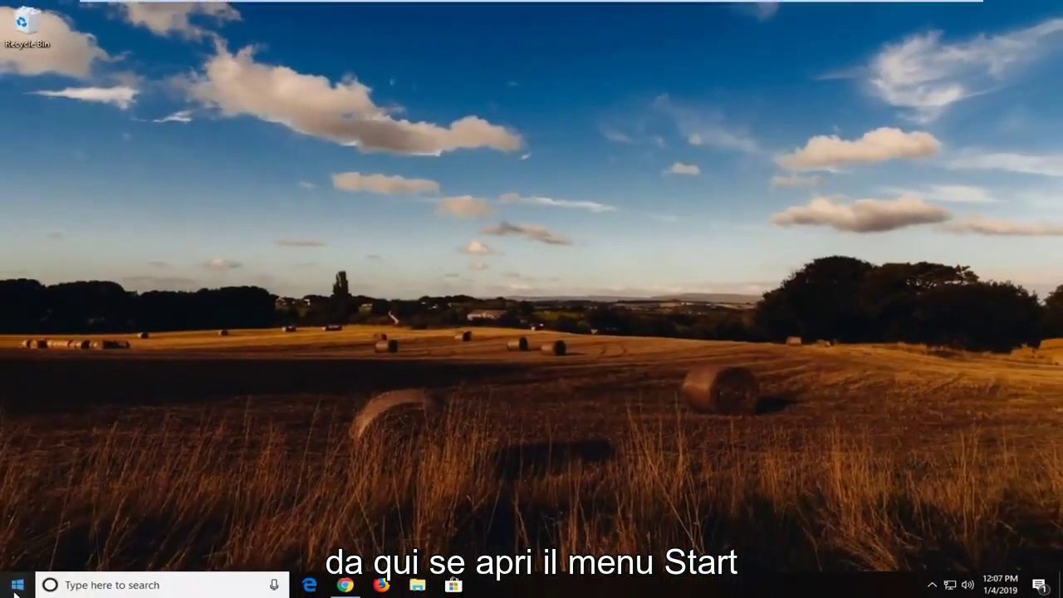
click(17, 584)
click(17, 554)
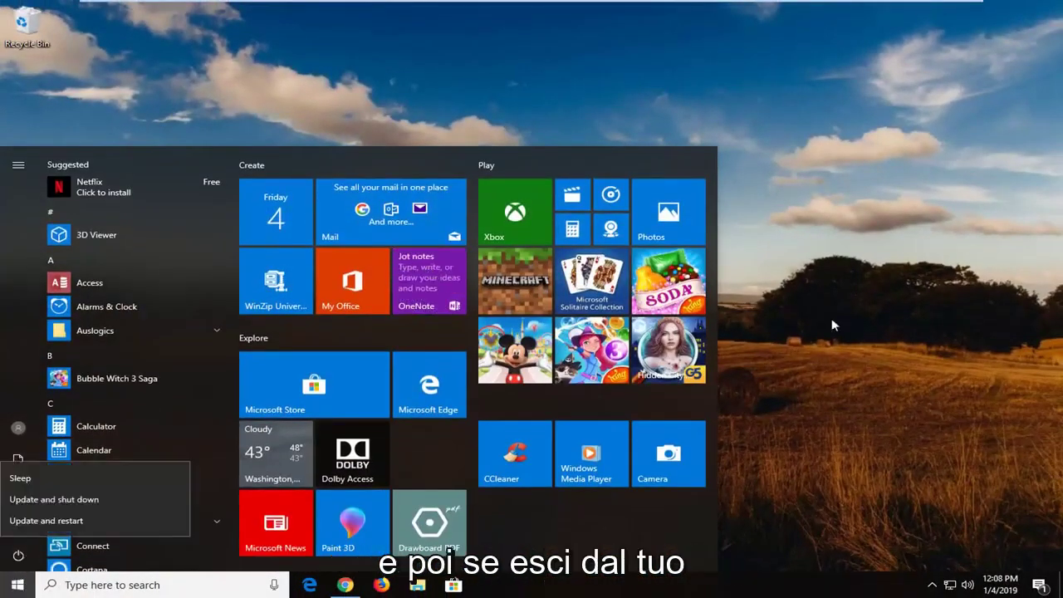
click(832, 324)
click(498, 130)
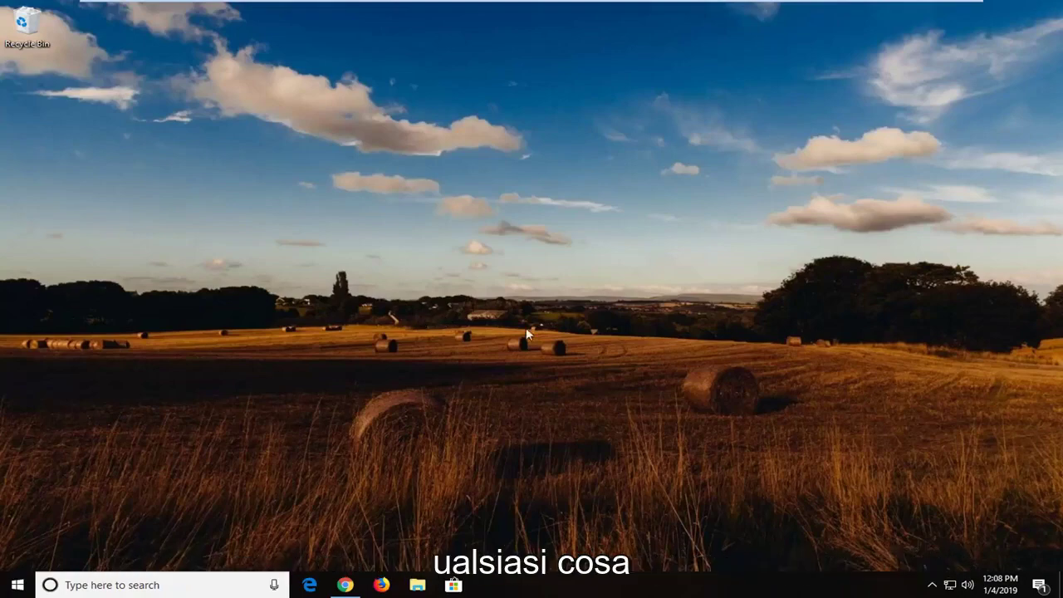
Step: Search 'cmd' in Start, run Command Prompt as administrator, and approve the UAC prompt
click(16, 585)
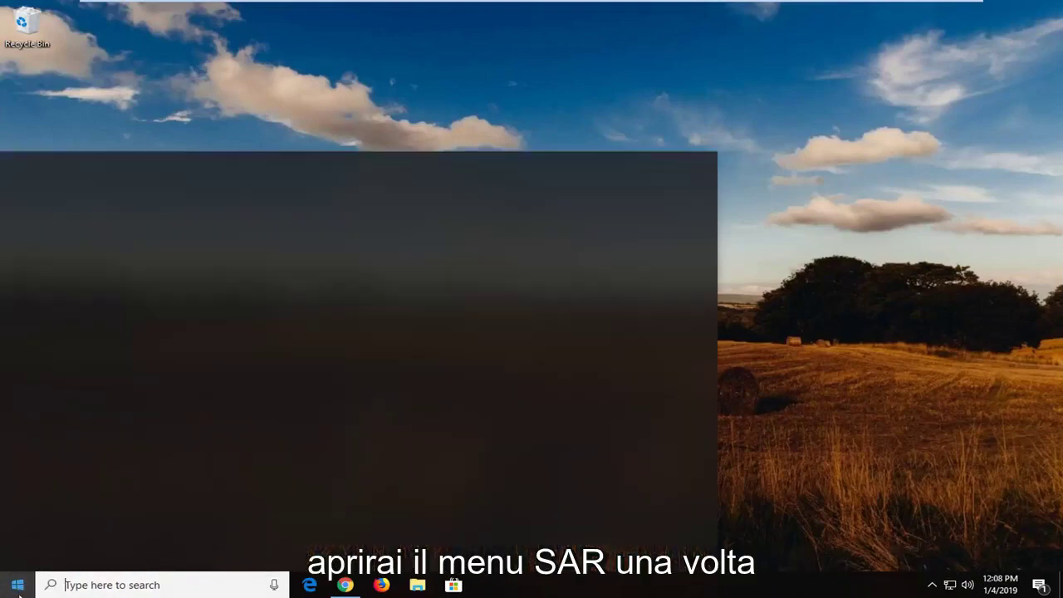
text(cmd)
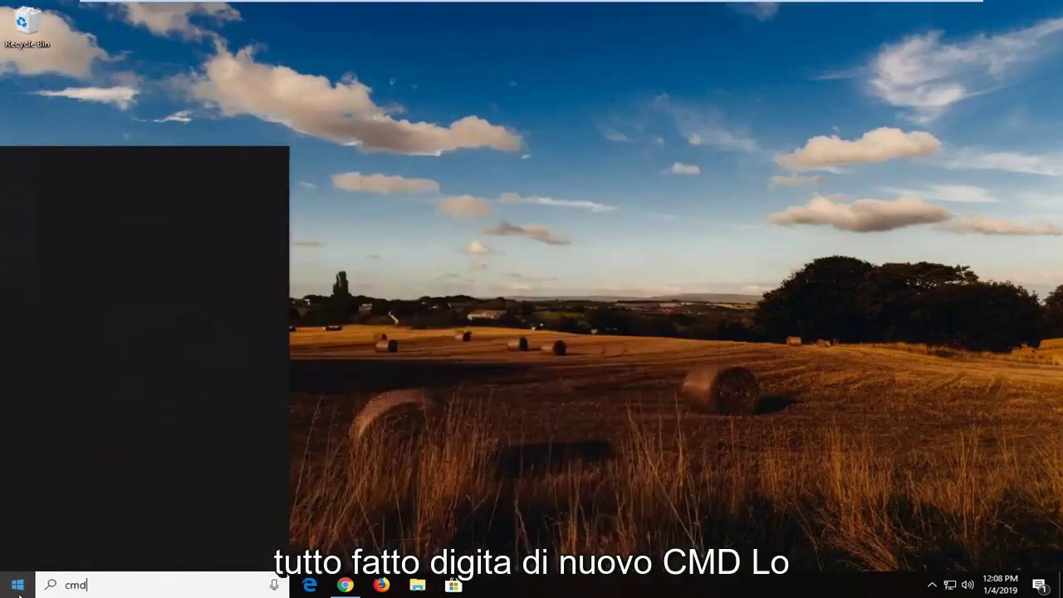
right_click(111, 226)
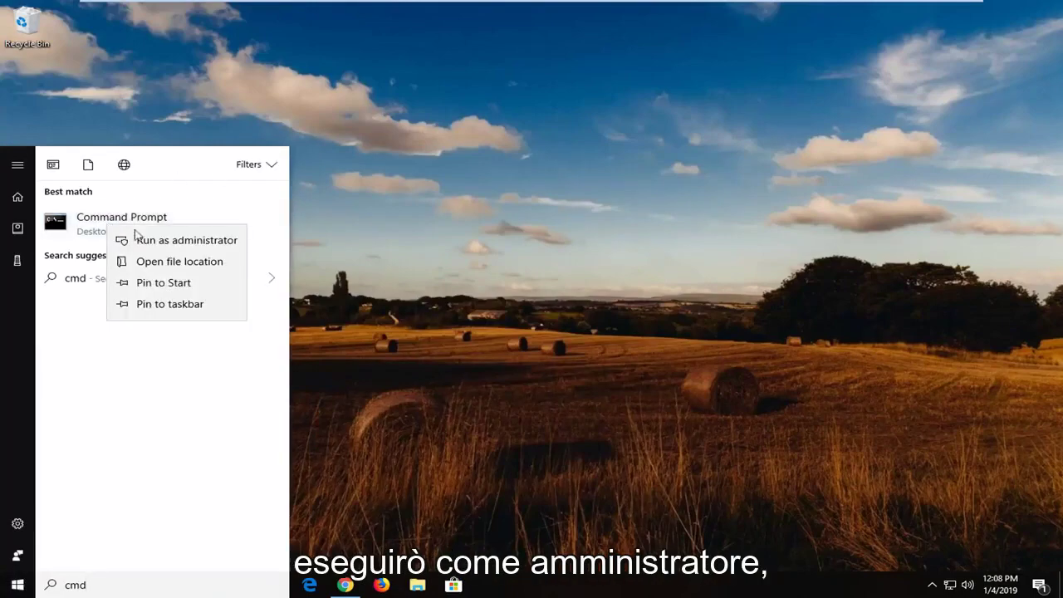
click(147, 241)
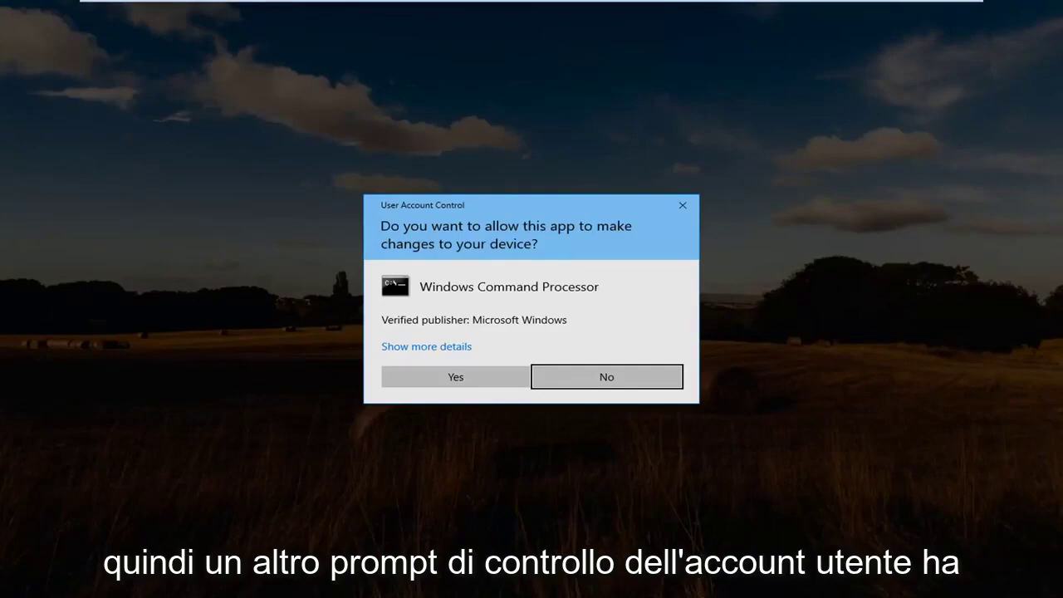
click(470, 380)
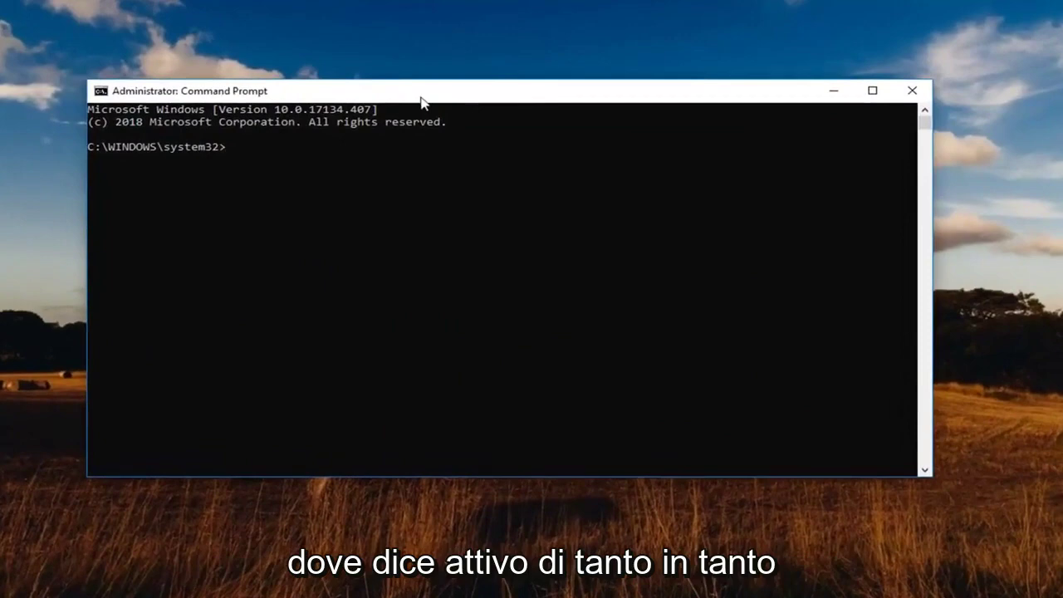
Step: Paste and run 'net user administrator /active:no' in Command Prompt, then close the console
right_click(423, 98)
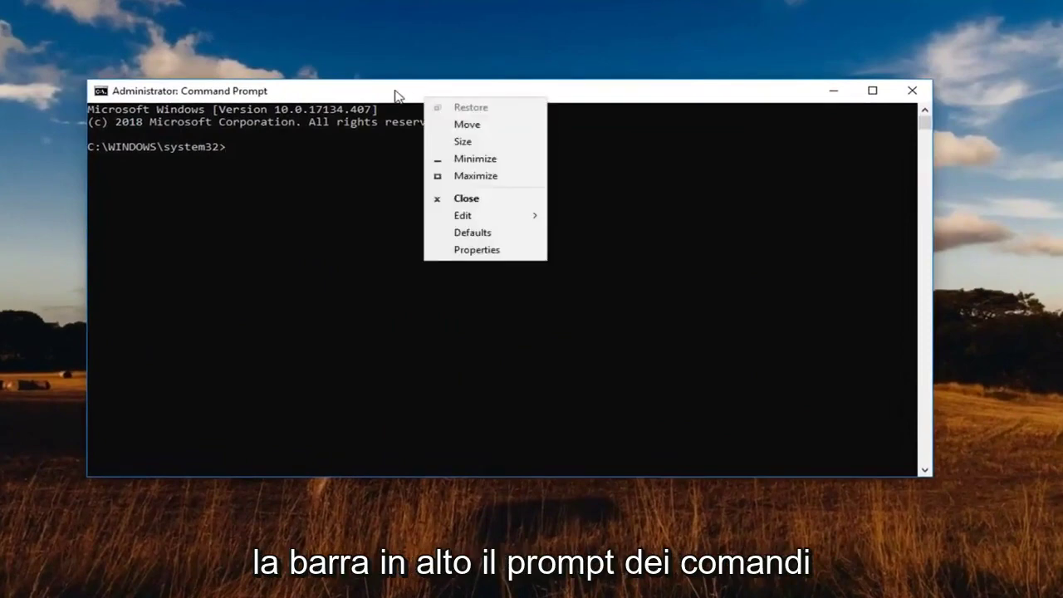
click(469, 215)
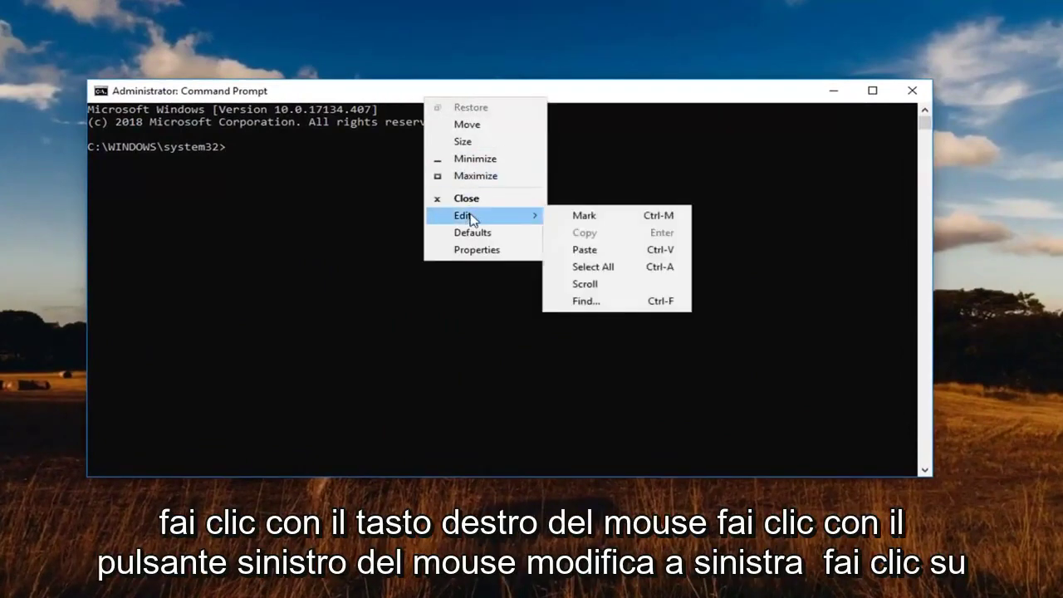
click(600, 250)
key(Return)
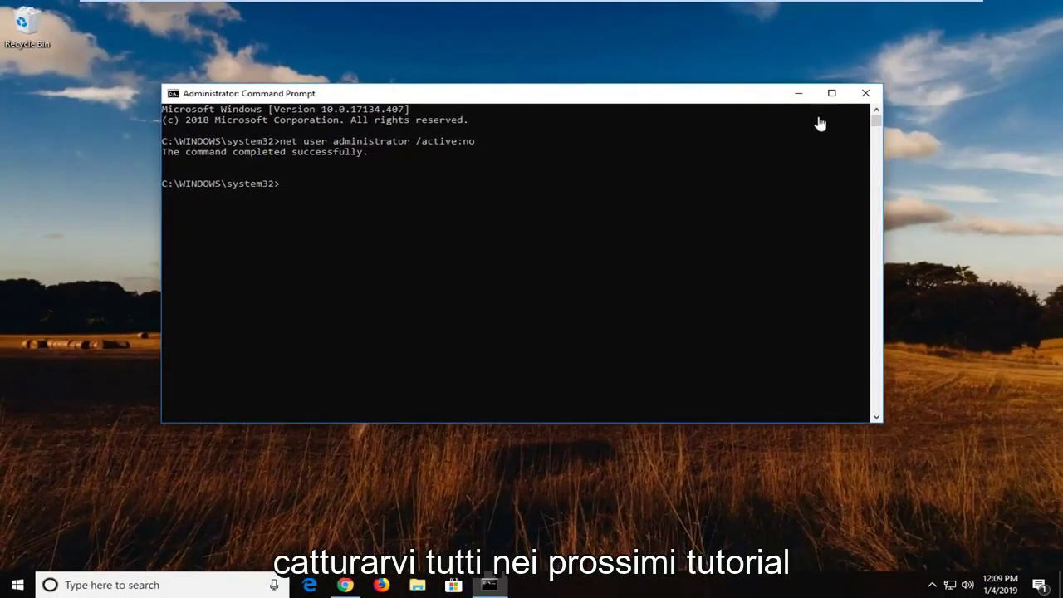
click(866, 94)
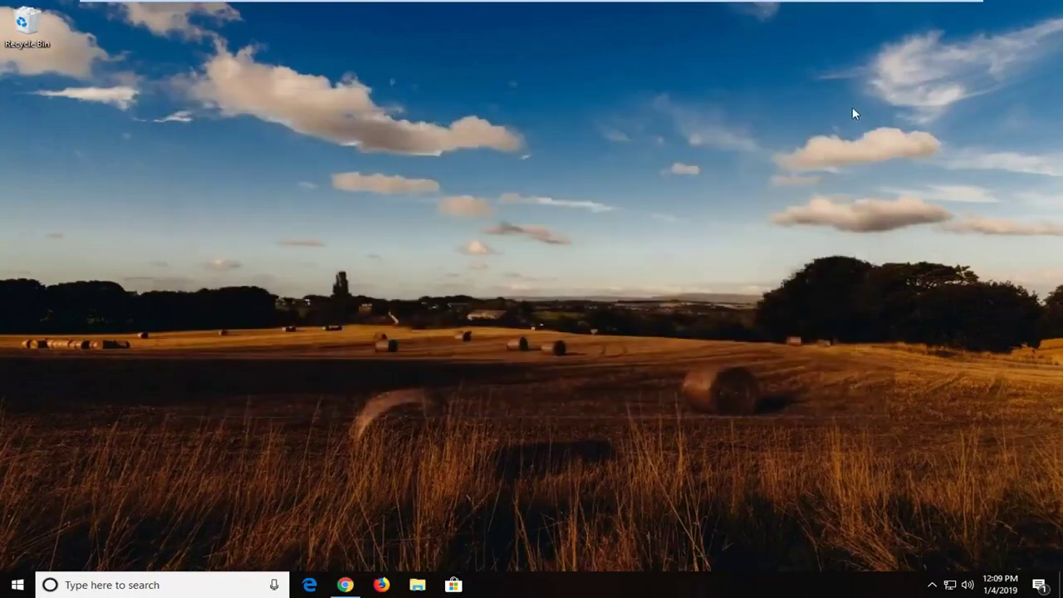